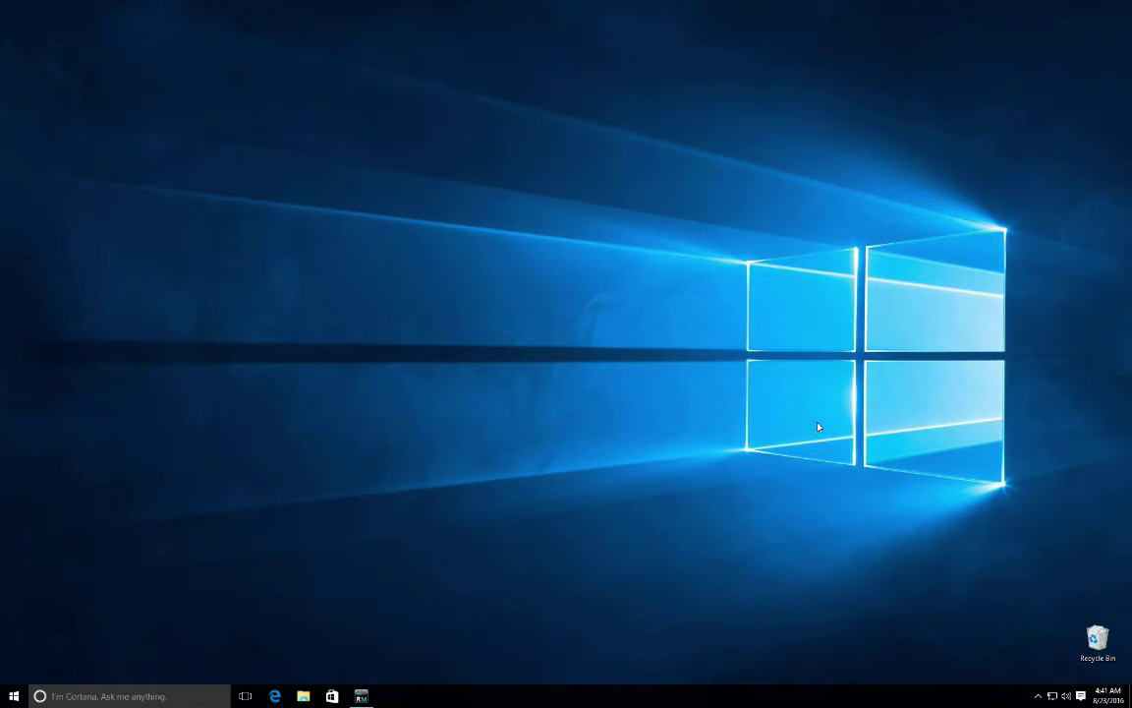
- In the pump project's Publish Options, change Use Browser Plugins to No
{"action": "left_click", "coordinate": [364, 700]}
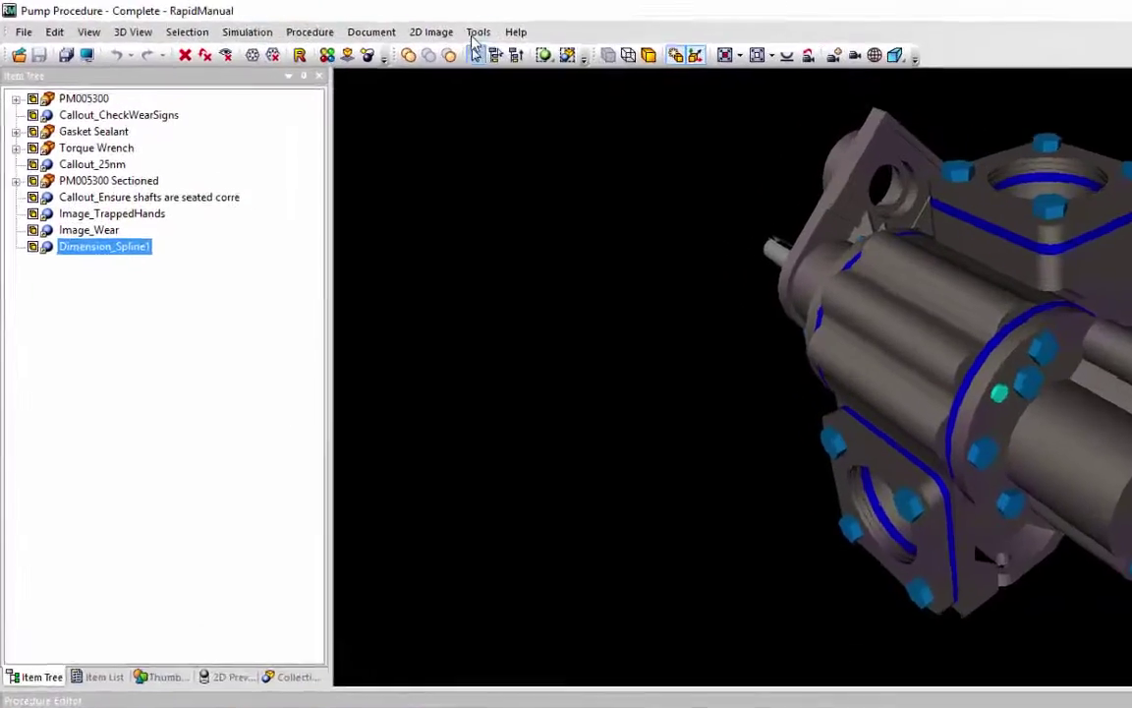
{"action": "left_click", "coordinate": [513, 36]}
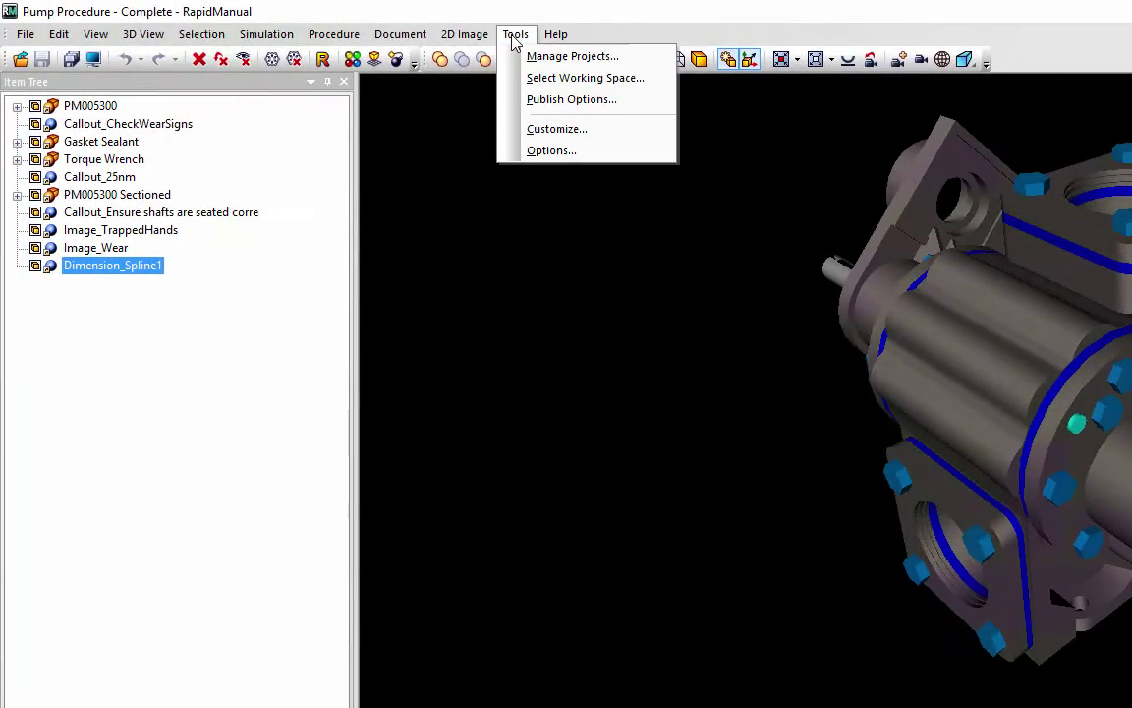
{"action": "left_click", "coordinate": [536, 99]}
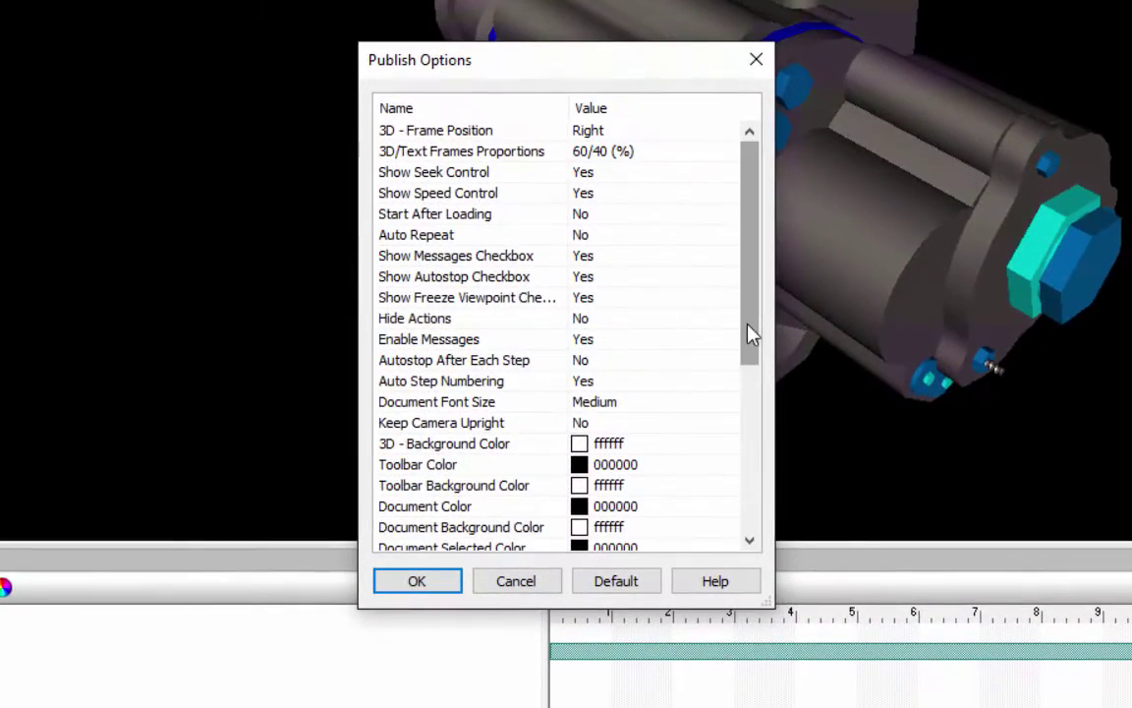
{"action": "left_click_drag", "start_coordinate": [748, 328], "coordinate": [760, 523]}
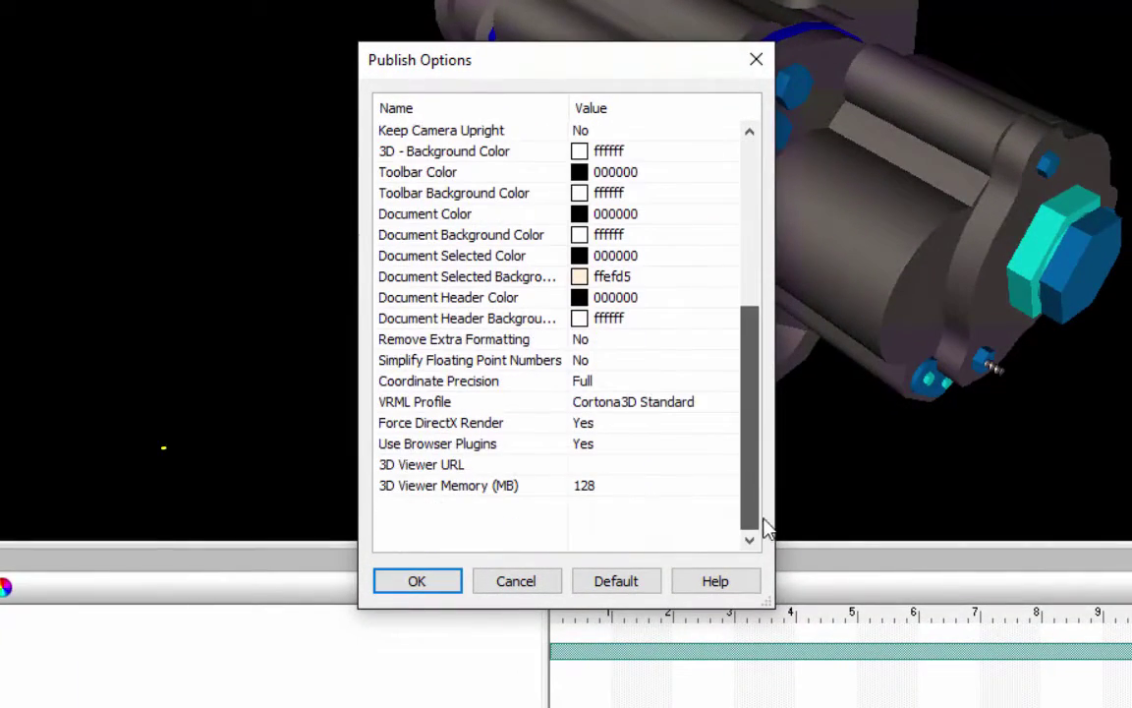
{"action": "left_click", "coordinate": [734, 448]}
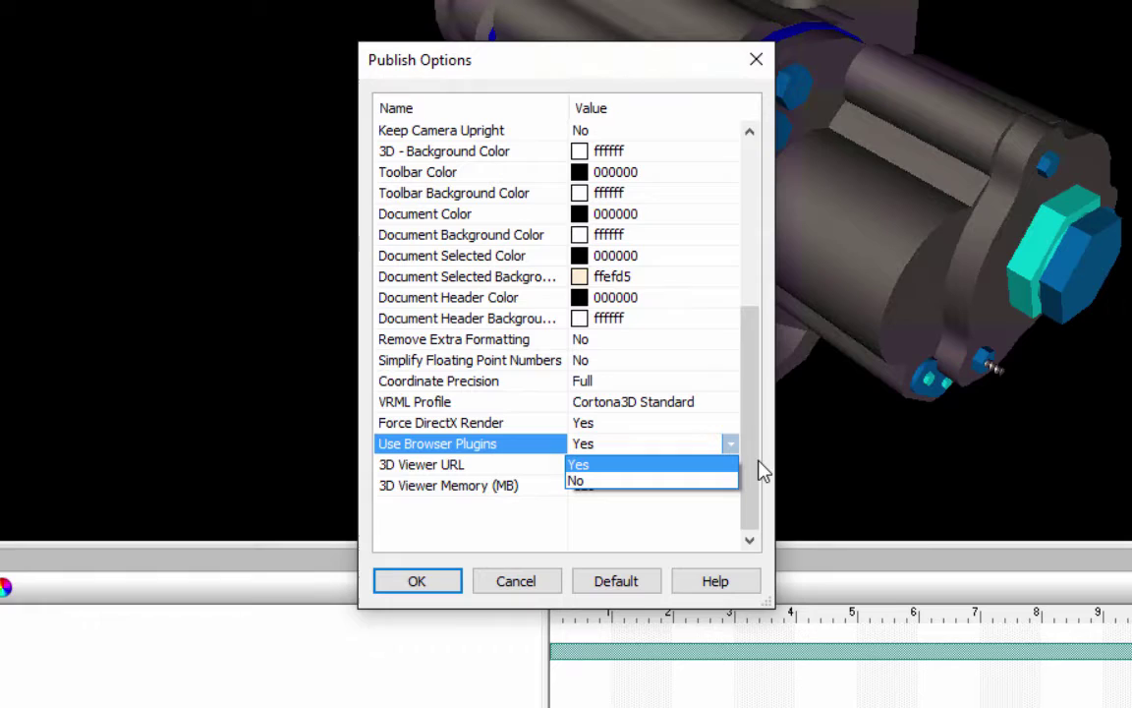
{"action": "left_click", "coordinate": [708, 491]}
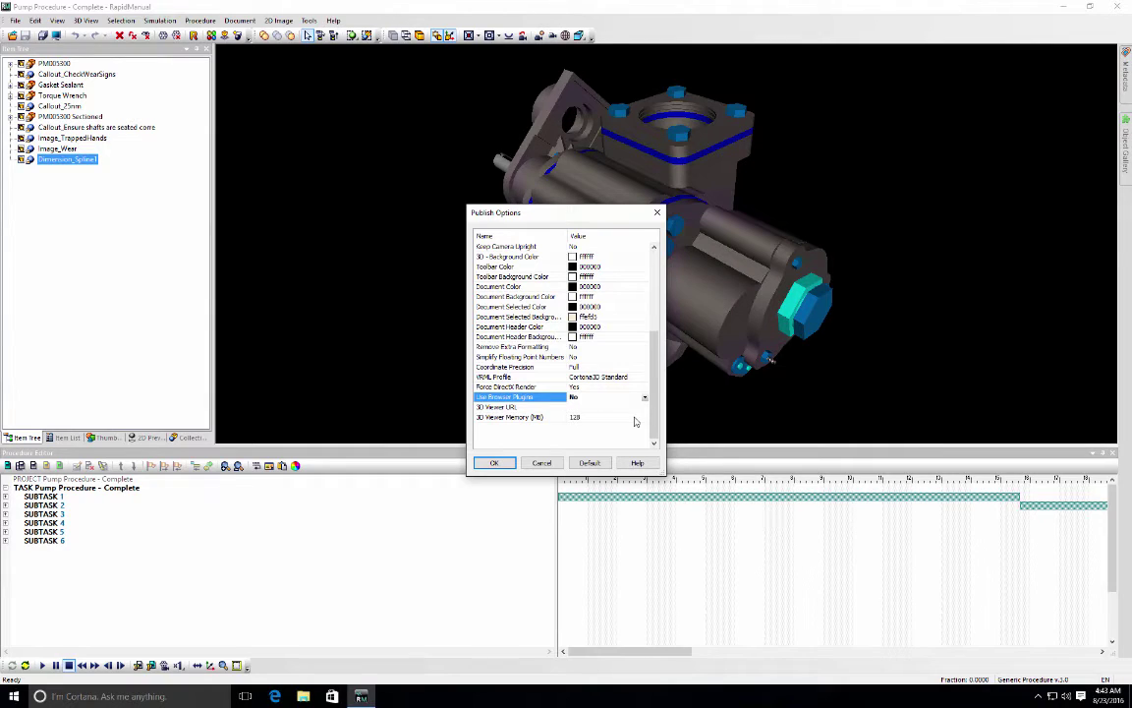
- Confirm the options, preview the procedure in the browser, and check the 3D viewer's About version
{"action": "left_click", "coordinate": [495, 462]}
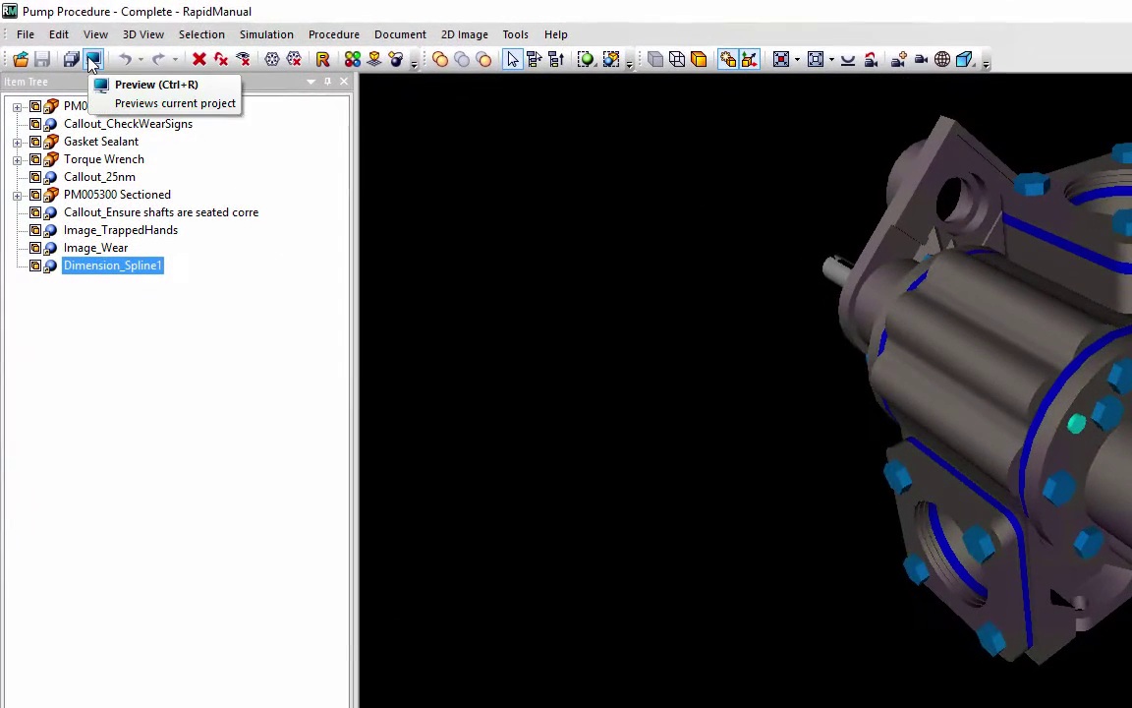
{"action": "left_click", "coordinate": [91, 61]}
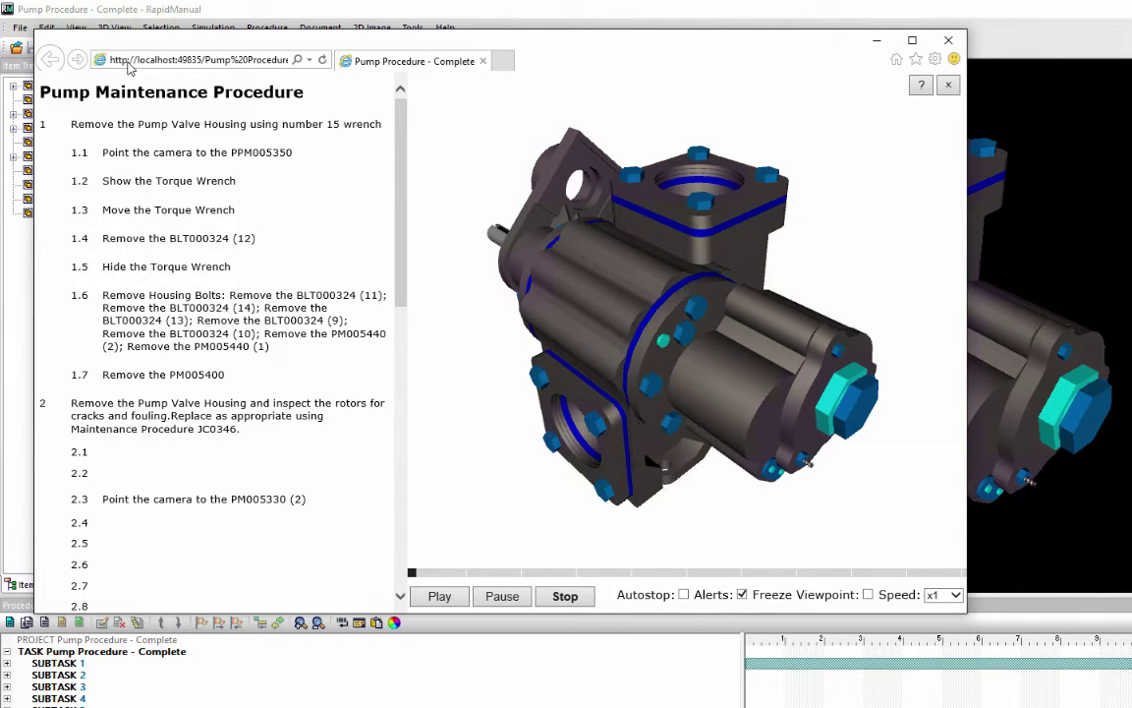
{"action": "right_click", "coordinate": [581, 242]}
{"action": "left_click", "coordinate": [596, 270]}
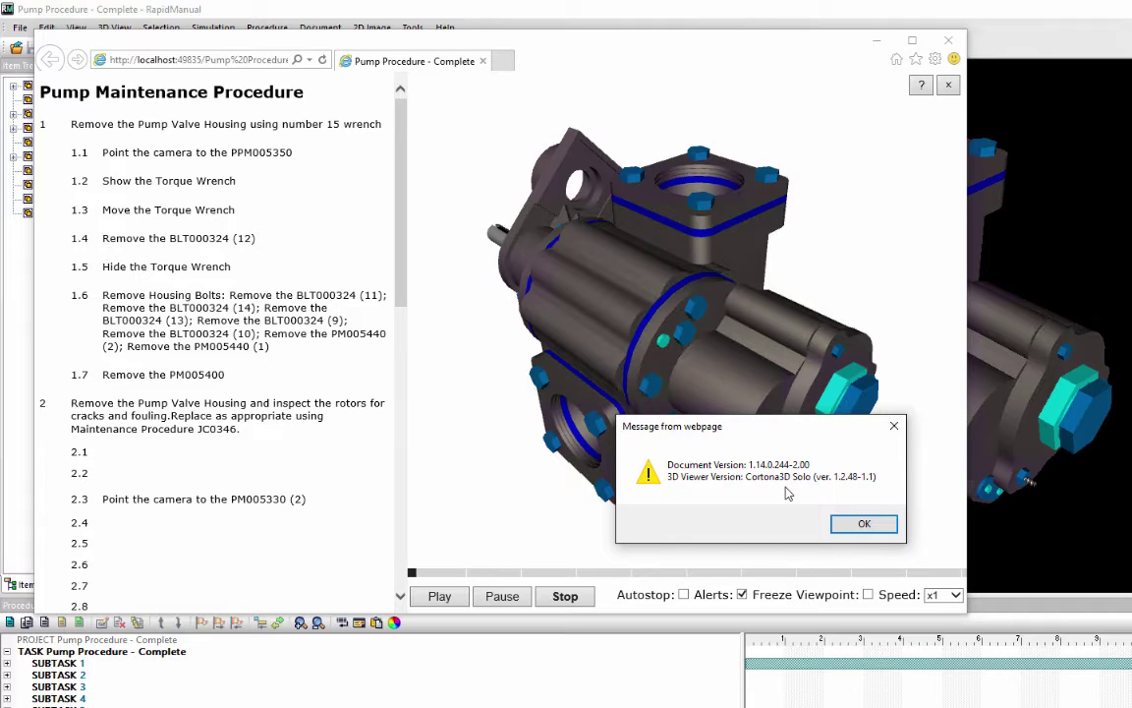
{"action": "left_click", "coordinate": [861, 522]}
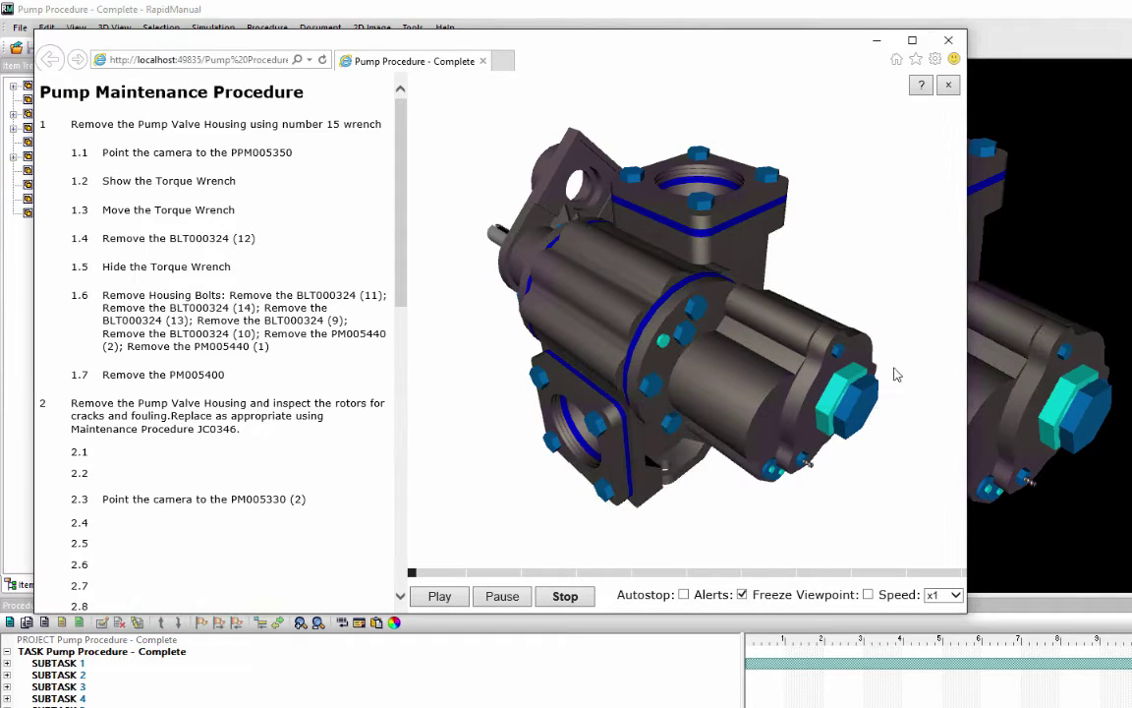
{"action": "left_click", "coordinate": [948, 40]}
{"action": "left_click", "coordinate": [417, 28]}
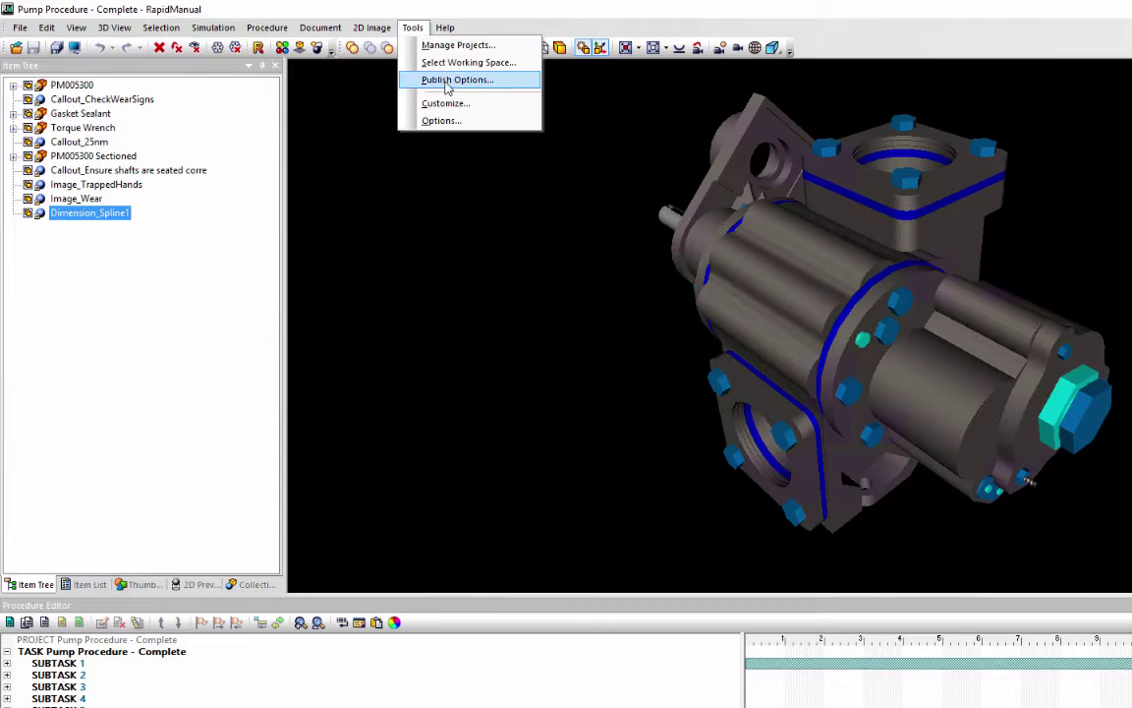
{"action": "left_click", "coordinate": [403, 79]}
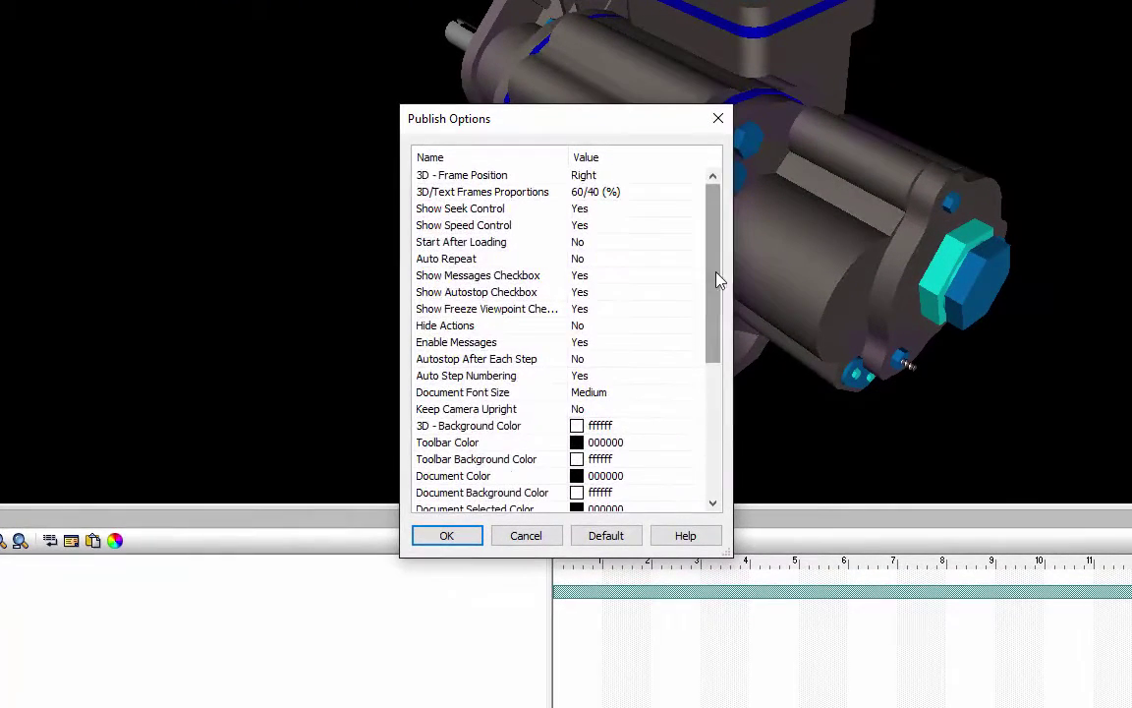
{"action": "left_click_drag", "start_coordinate": [717, 278], "coordinate": [689, 505]}
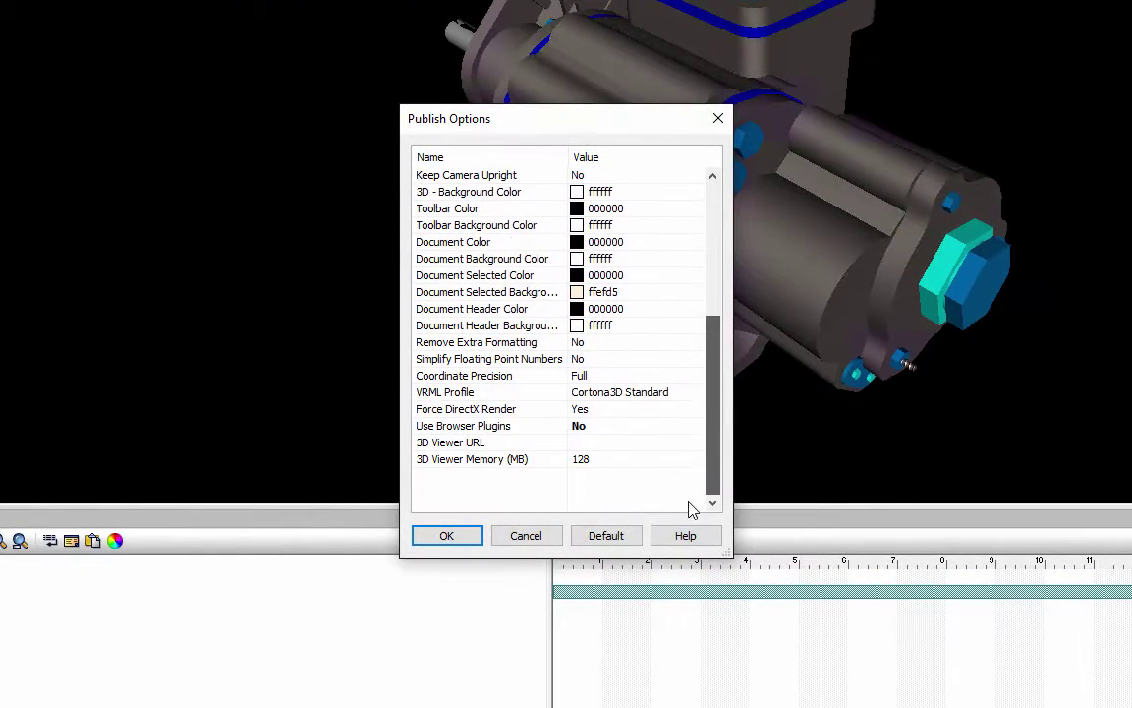
{"action": "left_click", "coordinate": [612, 444]}
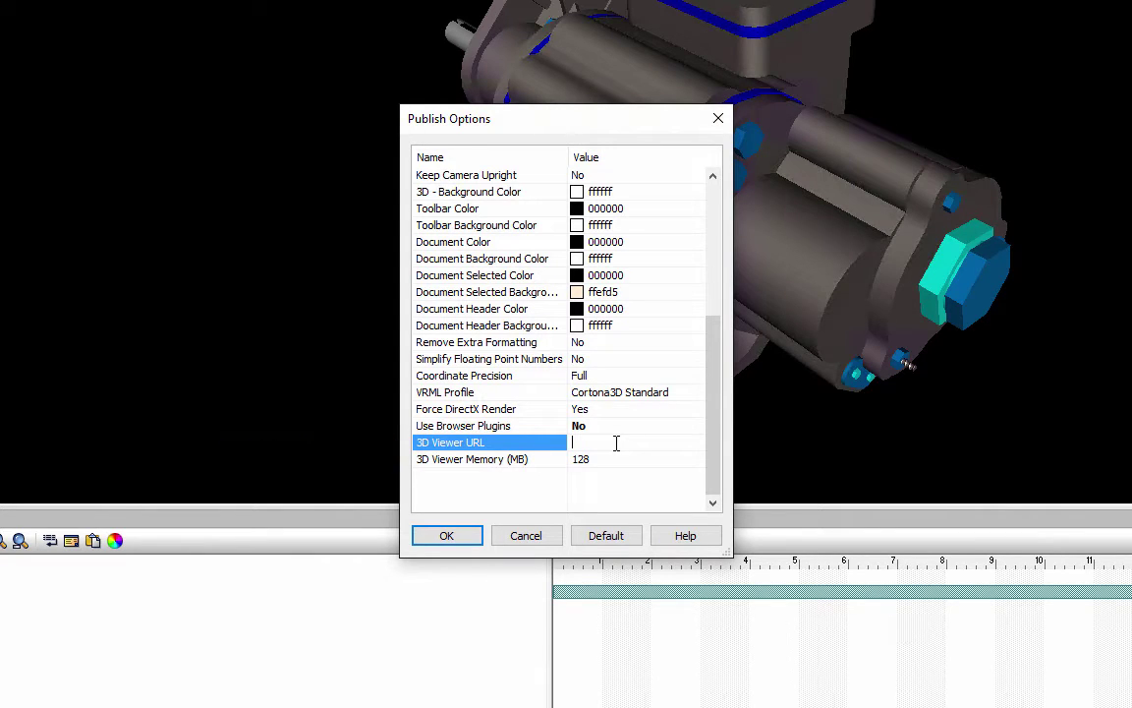
{"action": "type", "text": "http://site.yourcompany.tld/folder/"}
{"action": "key", "text": "Return"}
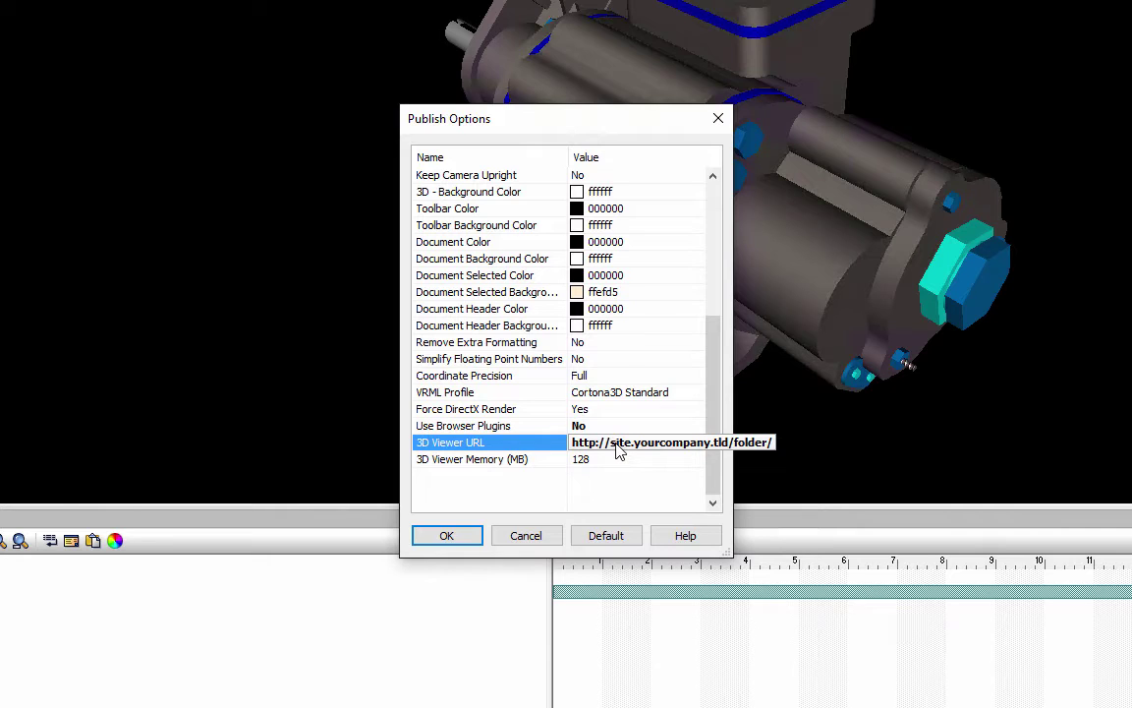
{"action": "left_click", "coordinate": [626, 458]}
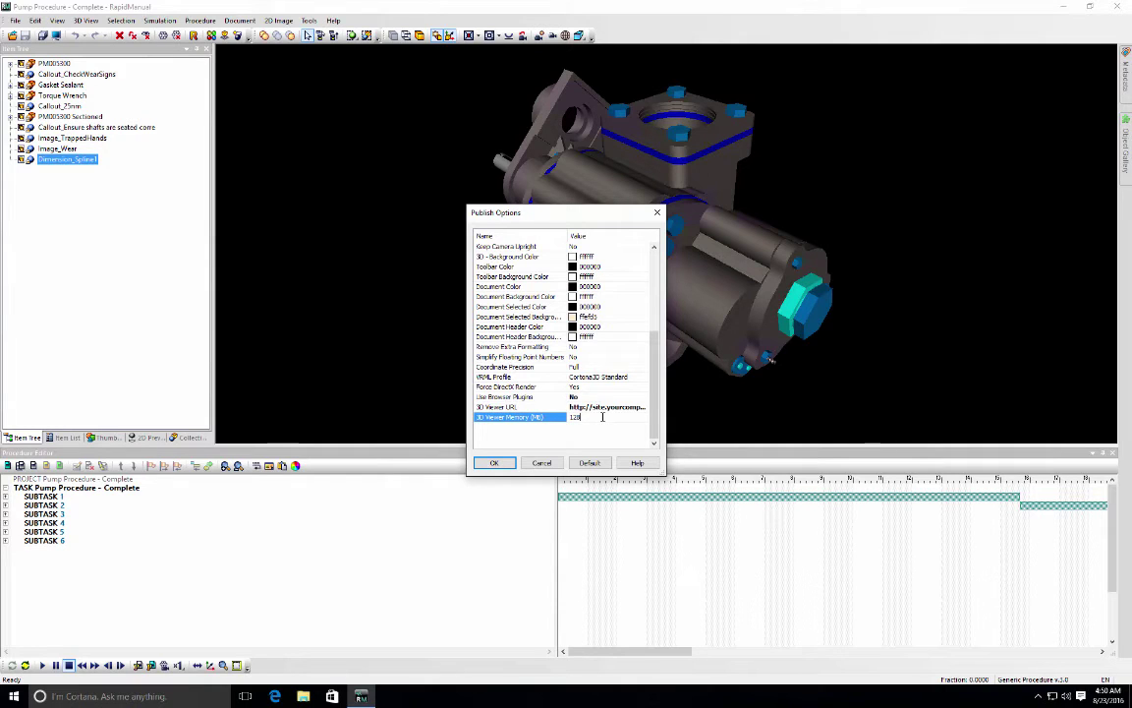
{"action": "left_click", "coordinate": [493, 465]}
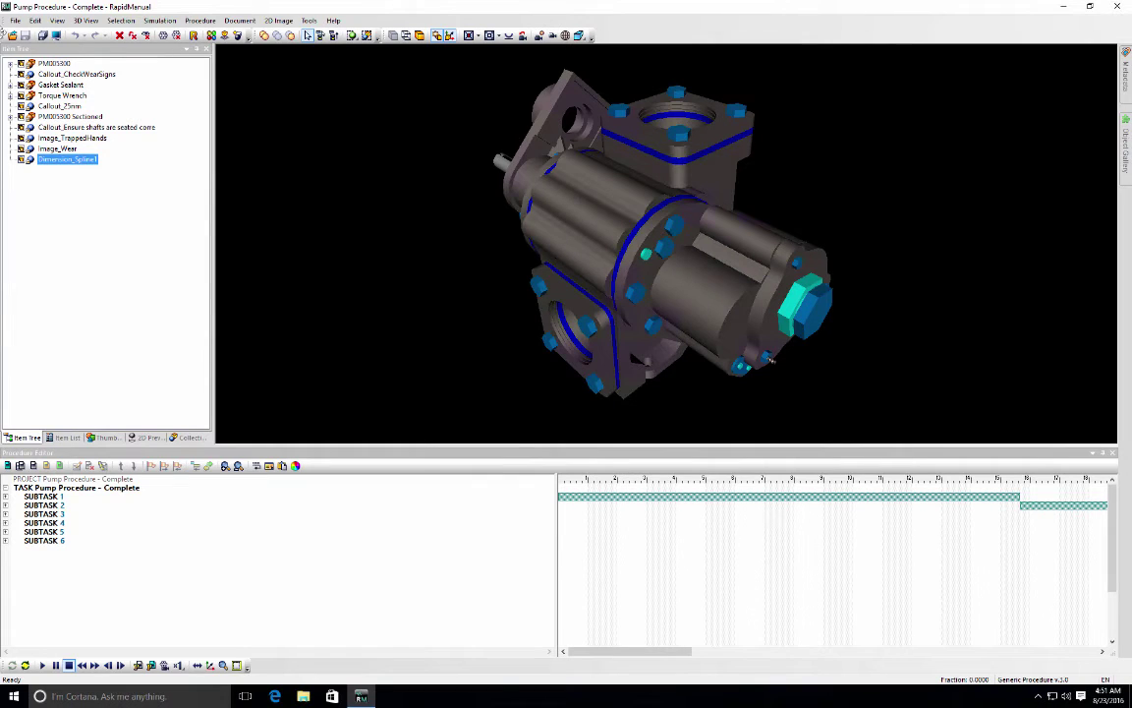
{"action": "left_click", "coordinate": [15, 21]}
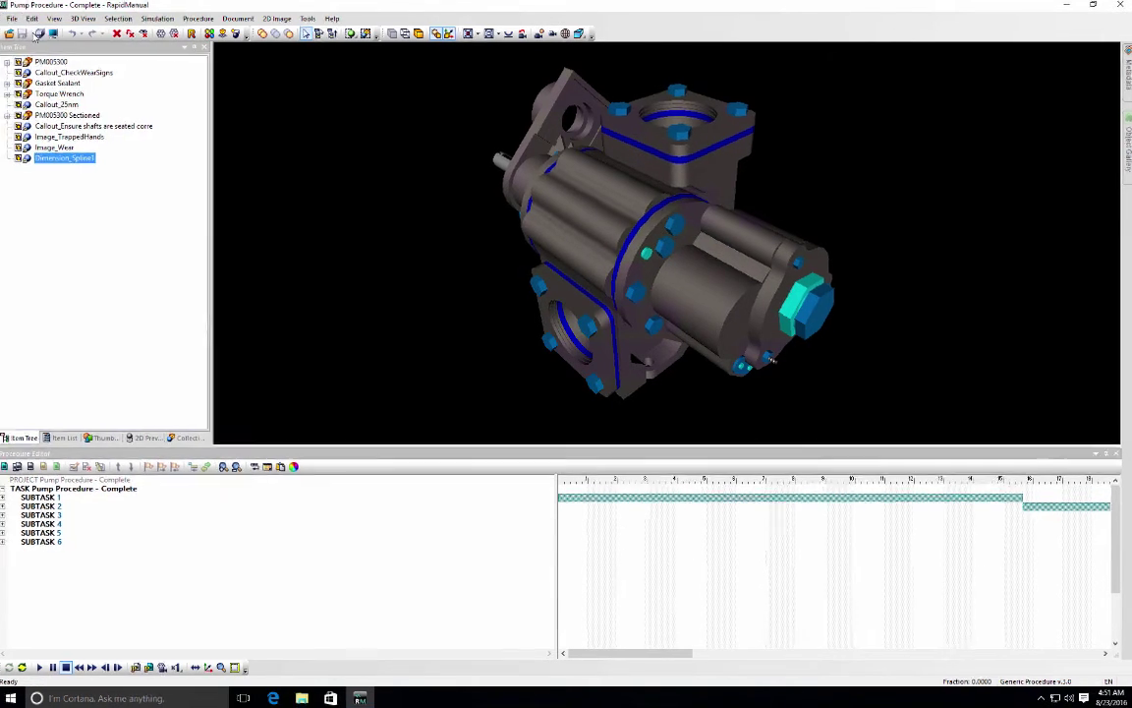
{"action": "left_click", "coordinate": [36, 35]}
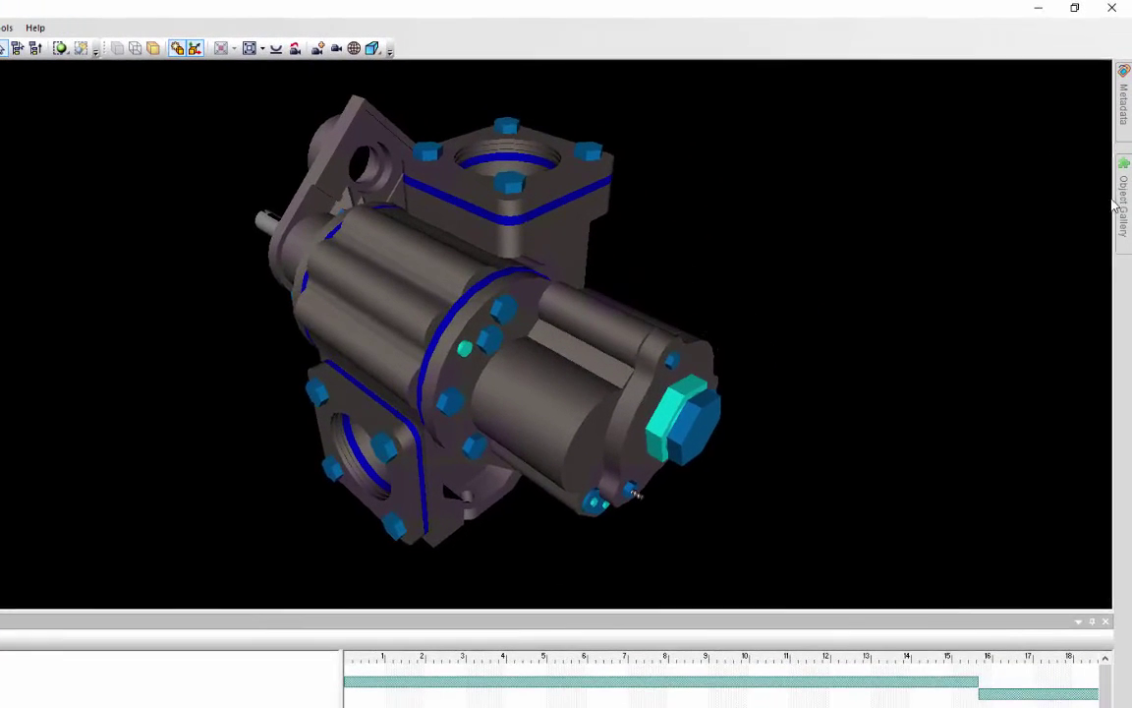
- Show the Object Gallery side panel
{"action": "left_click", "coordinate": [1124, 153]}
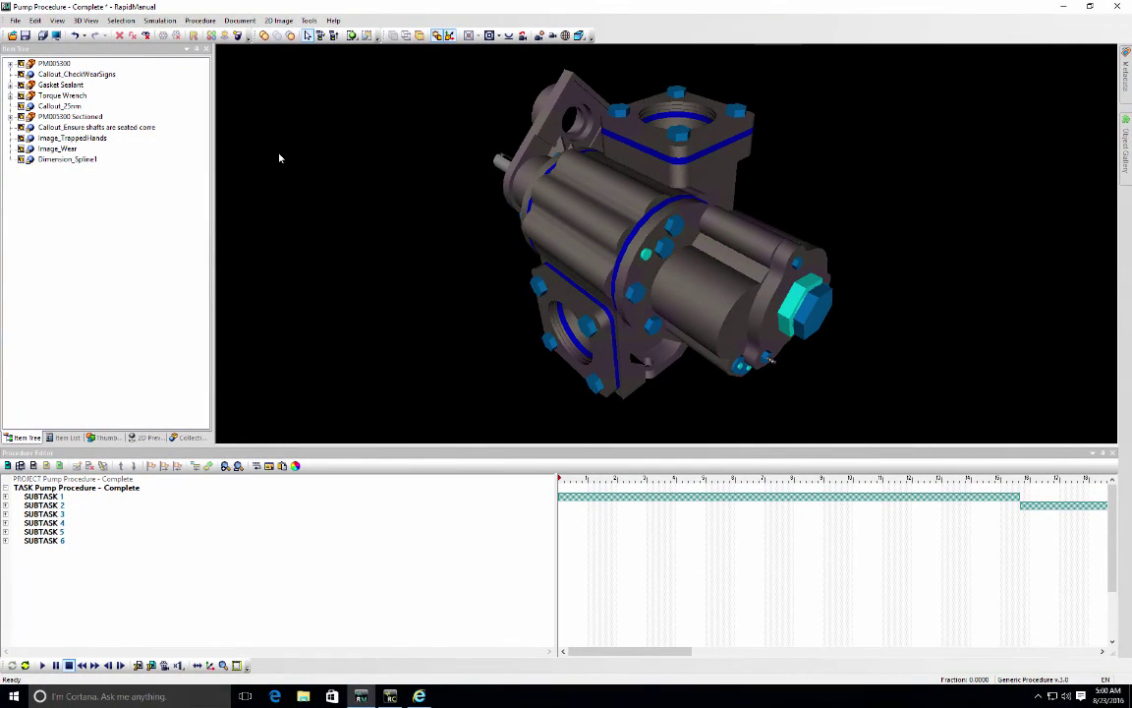
- Switch the Pump IPC catalog preview's picture to the 2D SVG drawing
{"action": "left_click", "coordinate": [420, 694]}
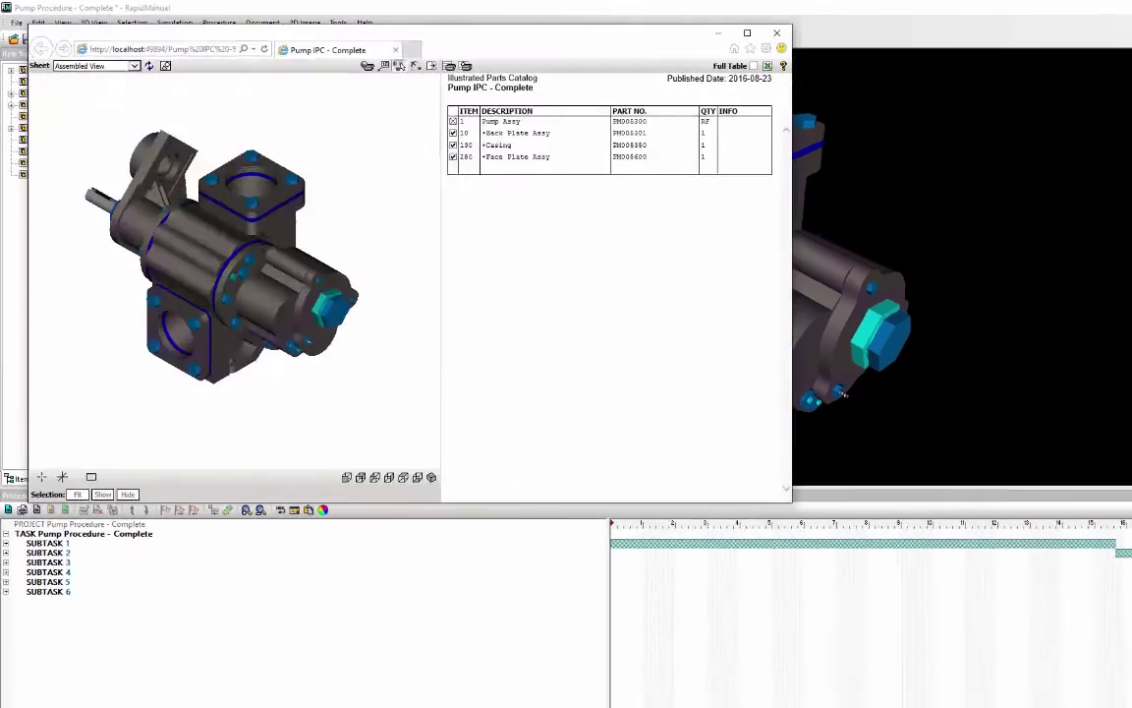
{"action": "left_click", "coordinate": [189, 75]}
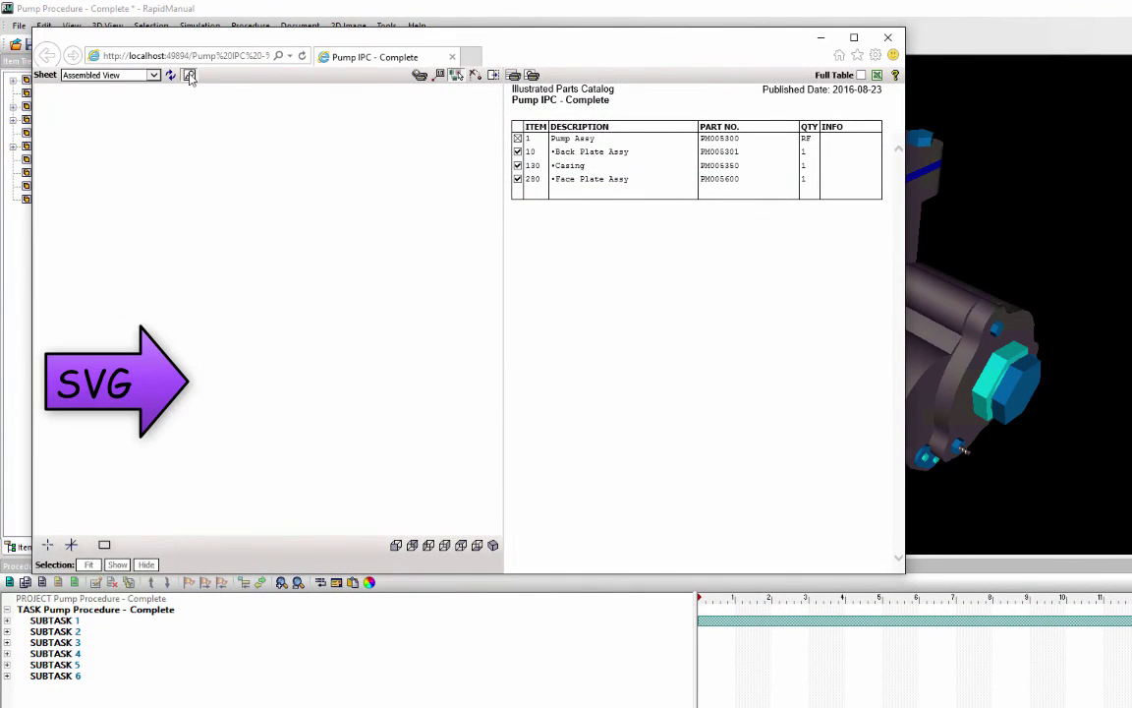